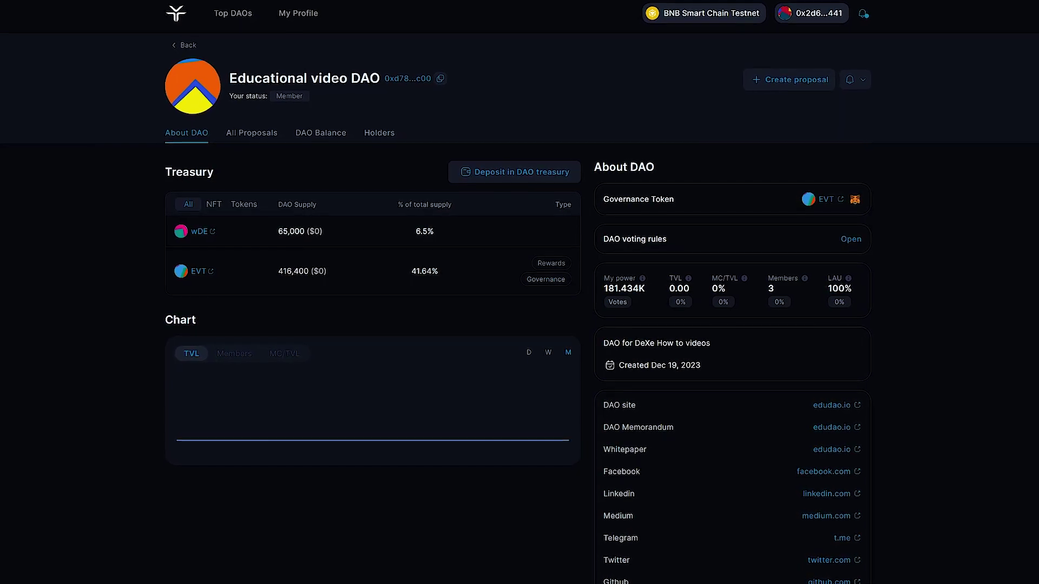
Step: Start a new proposal for the Educational video DAO to reach the template list
click(779, 82)
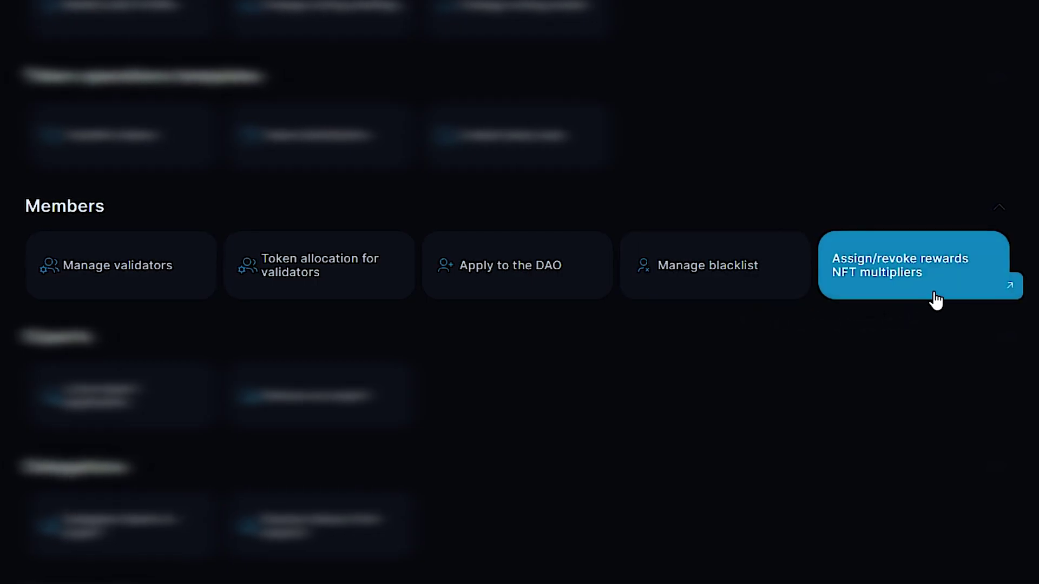
scroll(88, 271, down, 2)
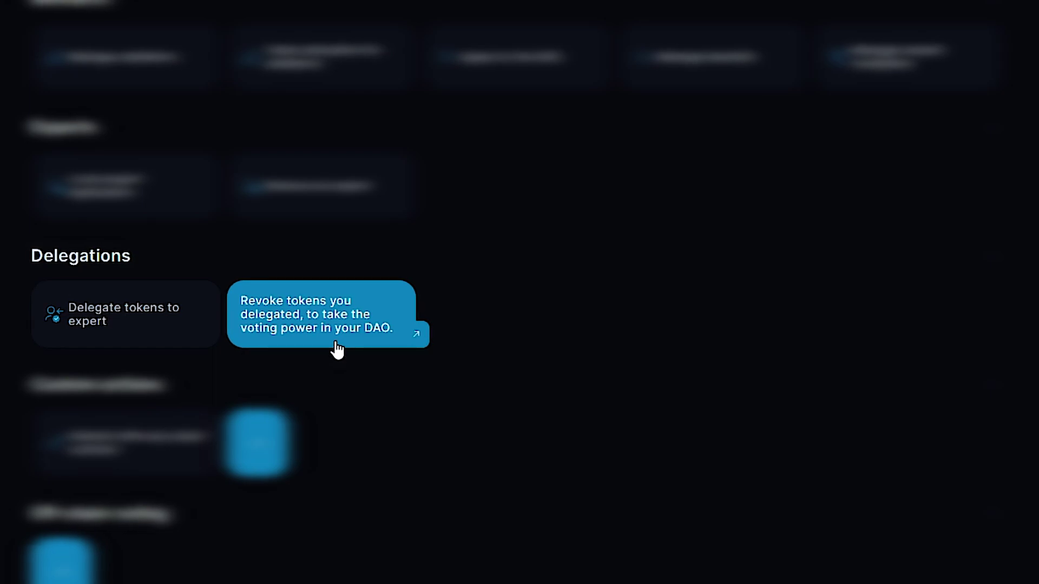
Step: Pick the Transfer tokens template under Token operations templates
mouse_move(129, 472)
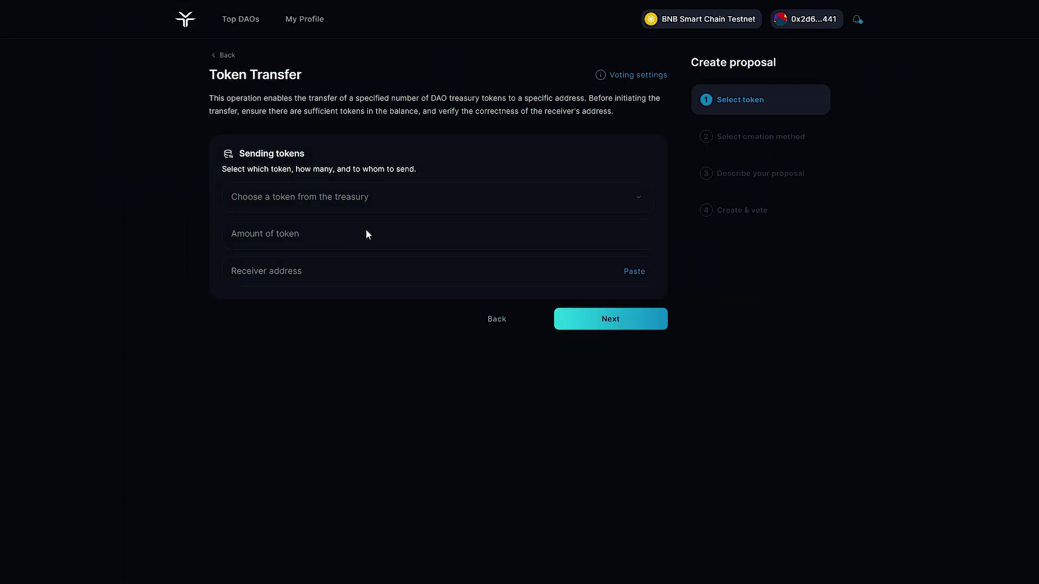
Step: Set up a transfer of 10000 EVT to the pasted receiver address and continue to the description step
click(411, 199)
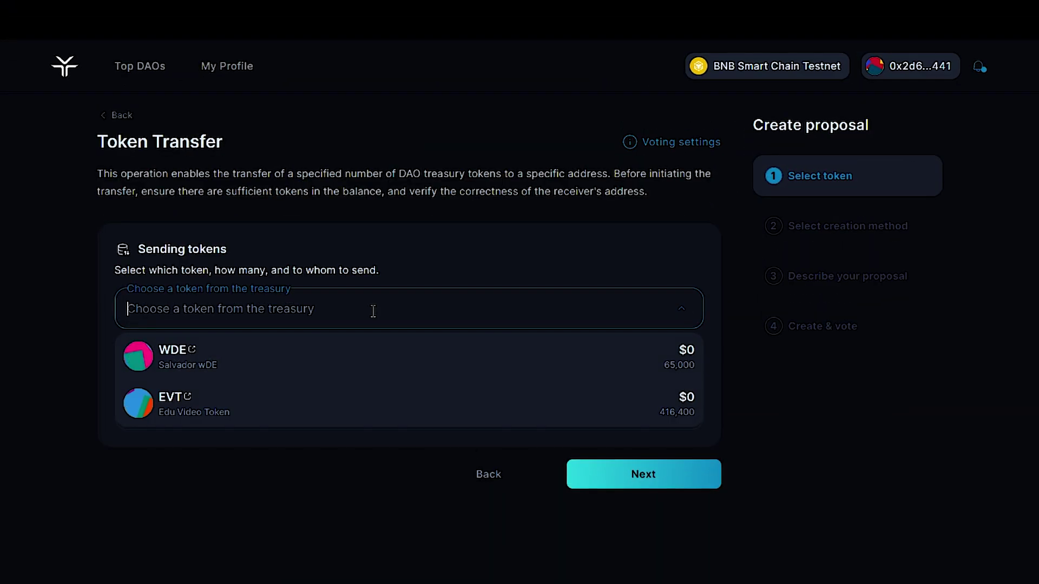
click(331, 414)
click(329, 361)
text(10000)
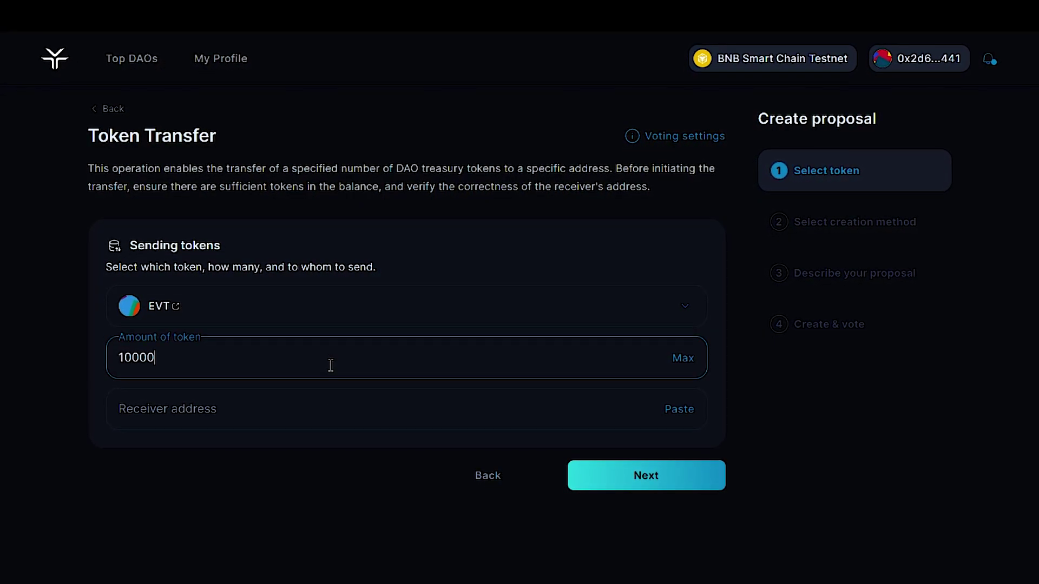
click(692, 418)
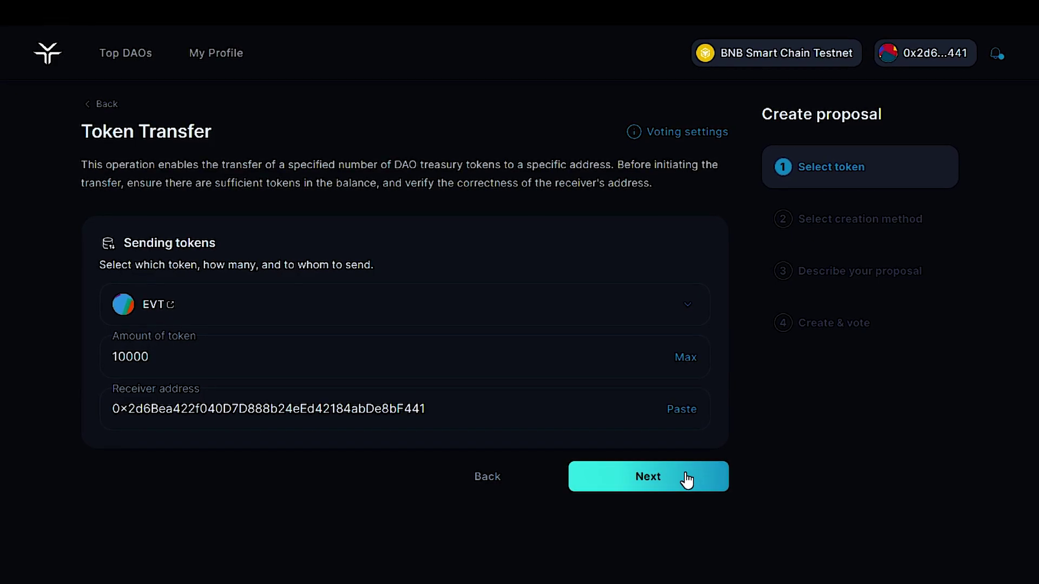
click(686, 479)
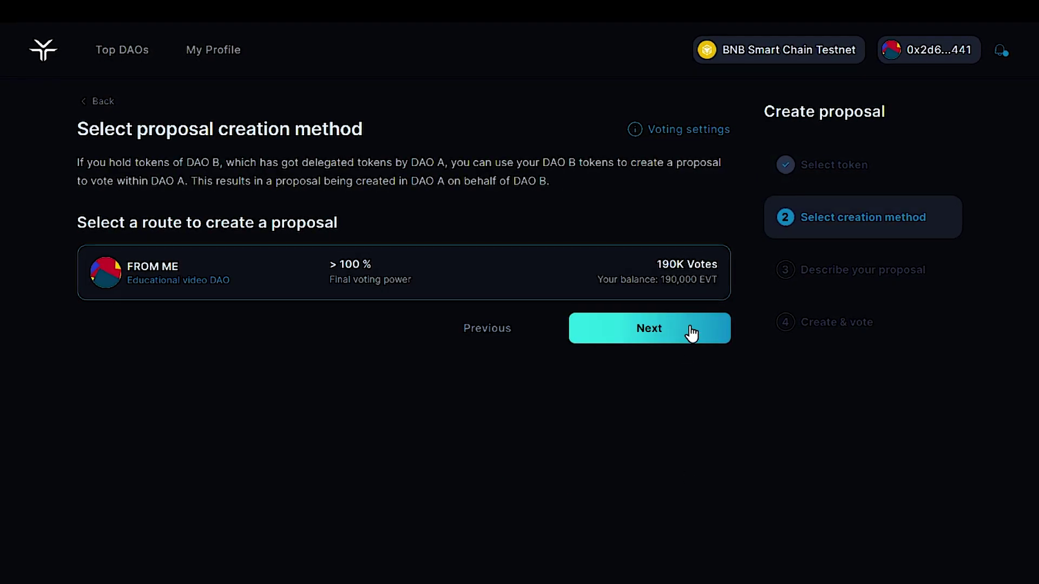
click(689, 332)
Step: Name the proposal about an expert for enhanced DAO decision-making, paste its description, and proceed to voting
click(648, 303)
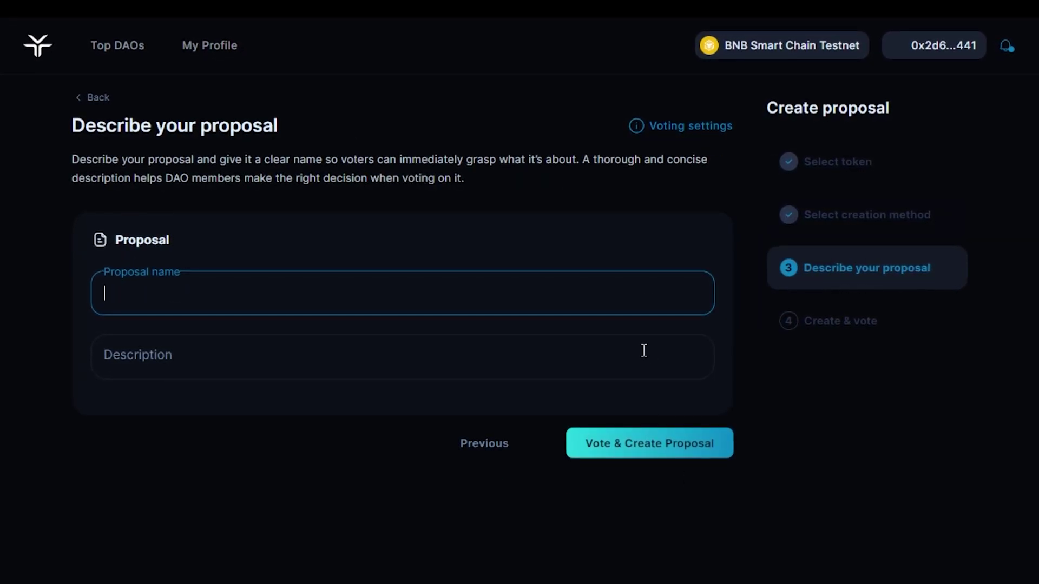
text(Proposal )
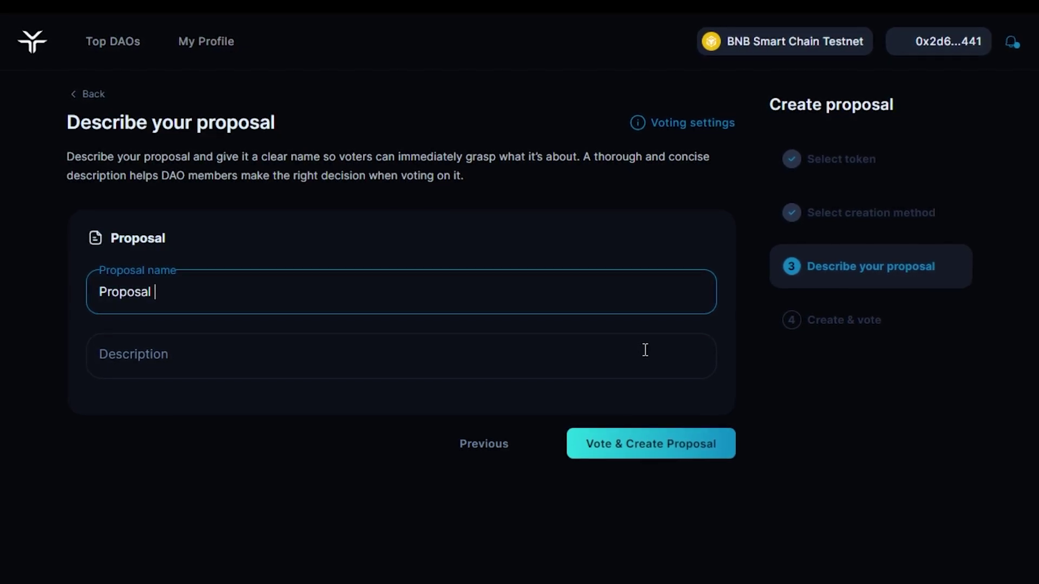
text(for)
text( the Transfer of 10000 EVT Tokens)
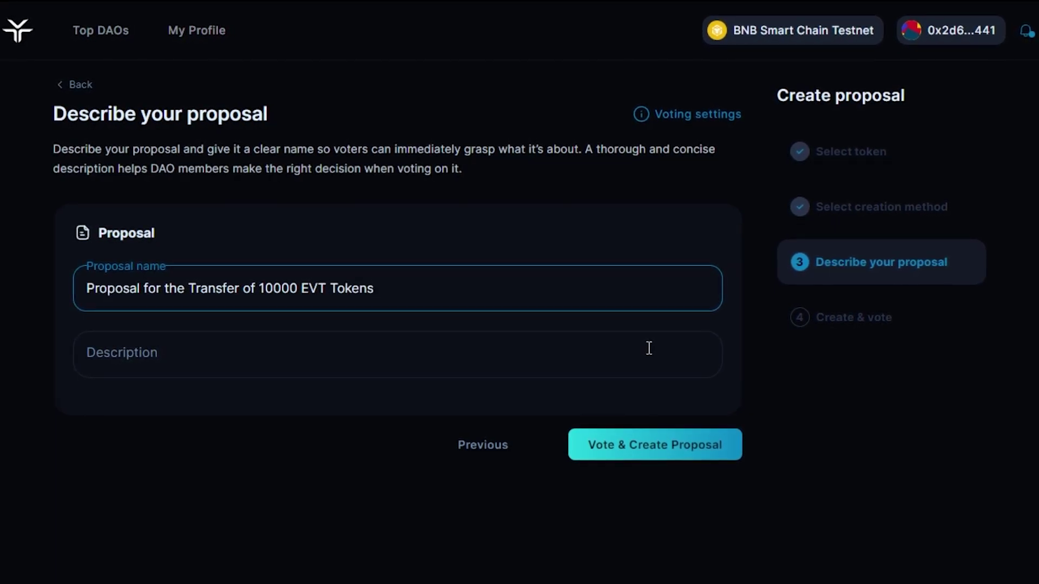
text(xpert fo)
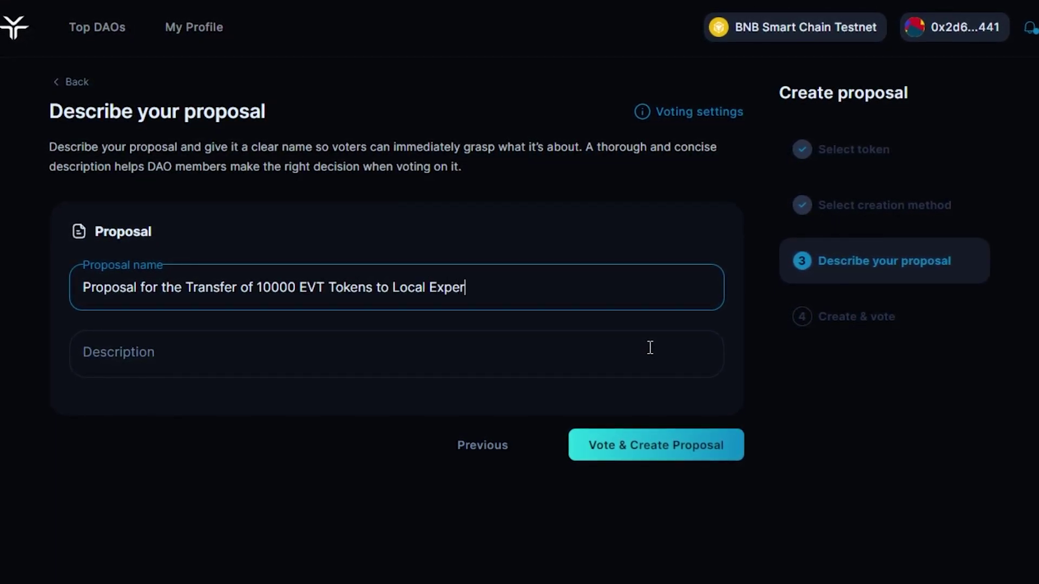
text(r En)
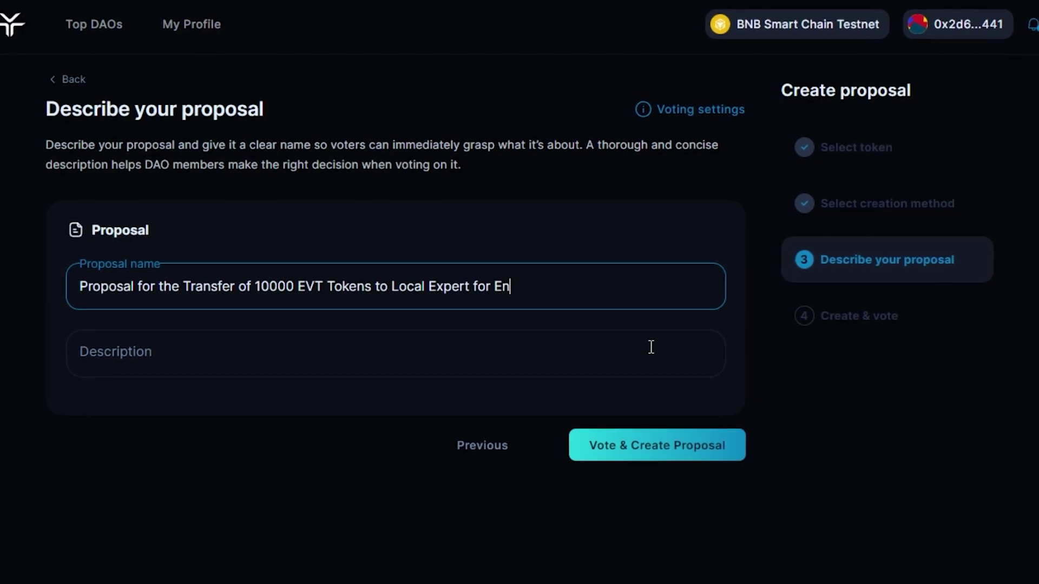
text(hanced DAO)
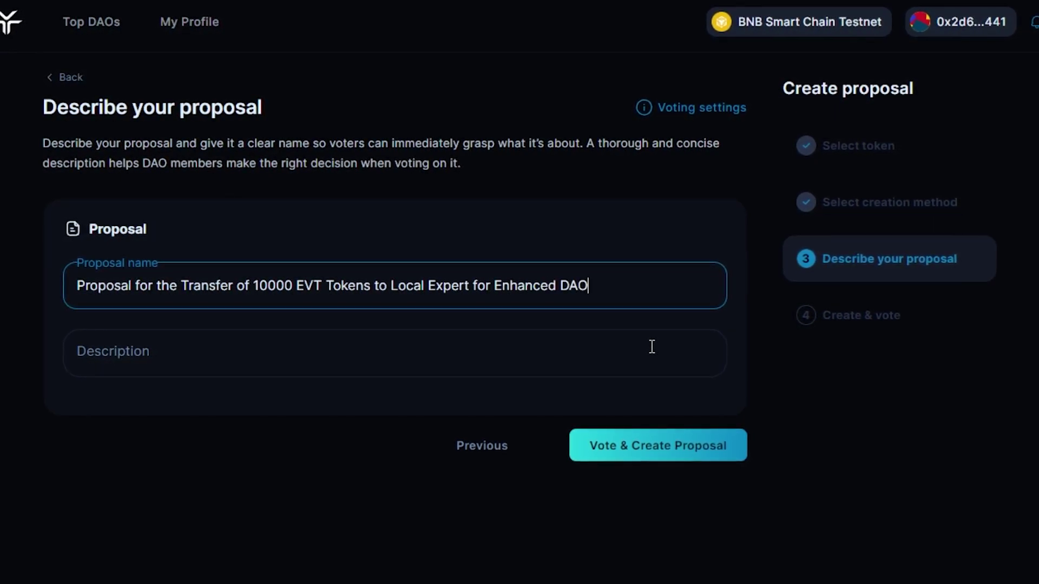
text( Decision-Making)
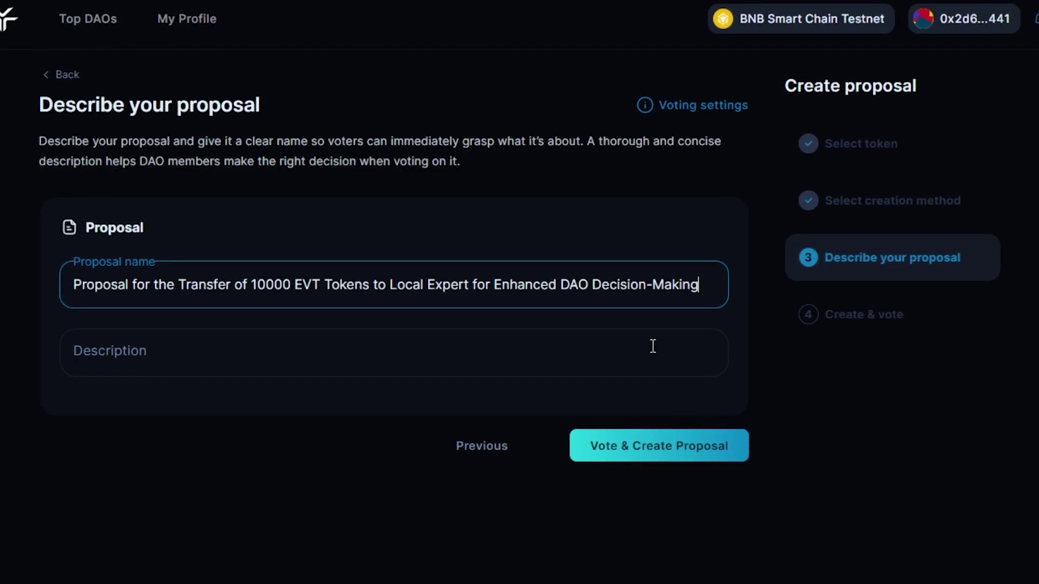
click(654, 349)
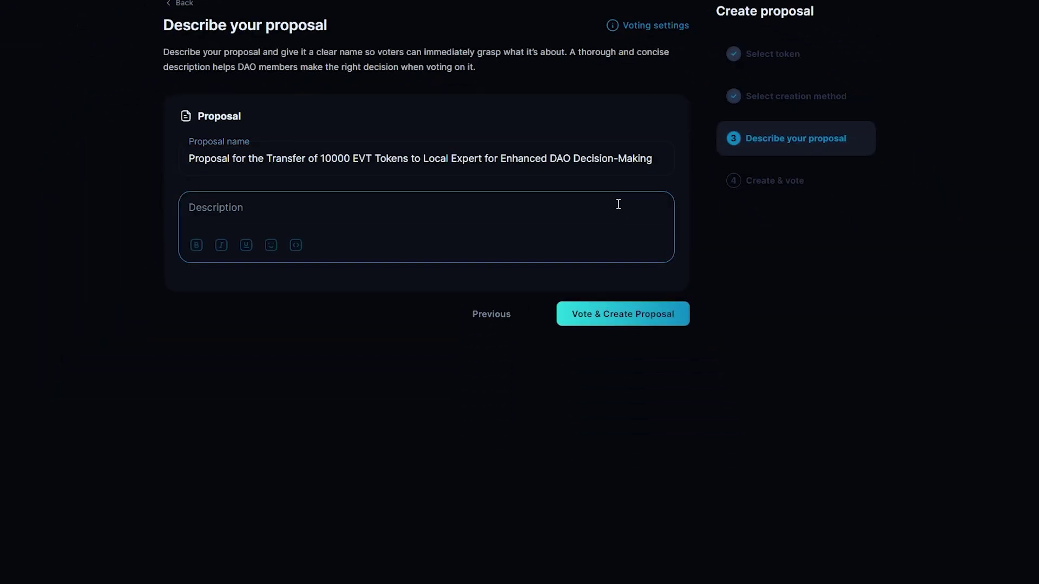
text(This proposal seeks approval from the DAO community to transfer 10,000 EVT Tokens from the DAO Treasury to a distinguished local expert. This transfer is proposed as a strategic move to empower the expert, who has consistently demonstrated exceptional competence and positive attributes, to contribute more effectively to the DAO's decision-making processes.  Background: The local expert in question has been an integral part of our DAO community. His insights and contributions have significantly influenced the development and progression of our organization. The expert's deep understanding of our ecosystem, combined with a proven track record of sound judgement, makes them an invaluable asset in our decision-making framework.  Proposal Details: Transfer Amount: 10,000 EVT Tokens Recipient: 0x2d6Bea422f040D7D888b24eEd42184abDe8bF441 Purpose: To empower the expert for enhanced participation in DAO governance and voting processes. Expected Outcome: A more robust and informed decision-making process within the DAO, leading to accelerated growth and development.  Conclusion: This proposal represents a strategic investment in the intellectual capital of our DAO. By empowering a proven expert, we are enhancing our collective ability to make better decisions, ultimately driving our organization towards greater success.)
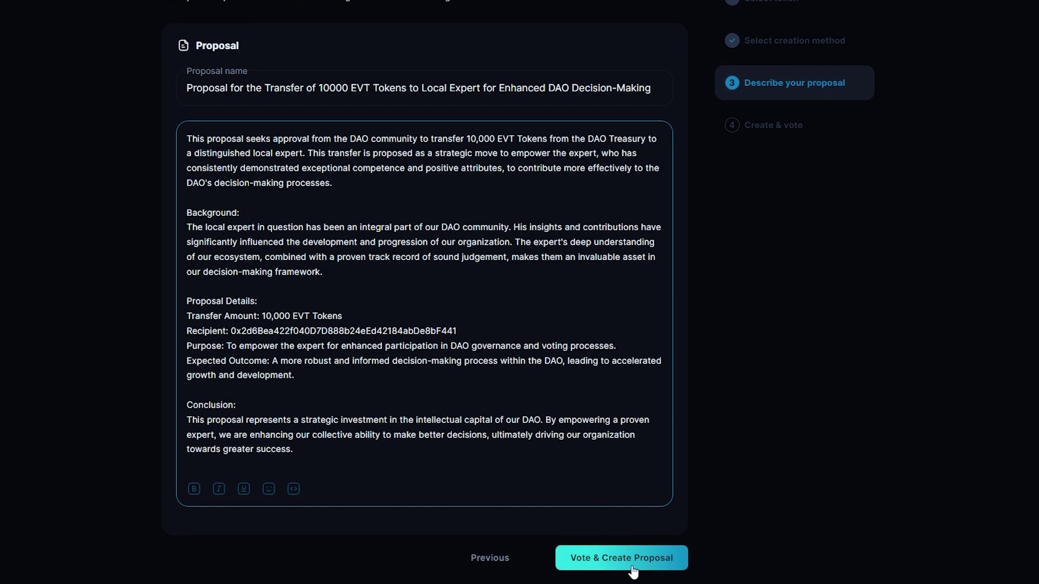
click(634, 571)
Step: Cast 15000 votes in favour and confirm creating the proposal
click(384, 222)
text(15)
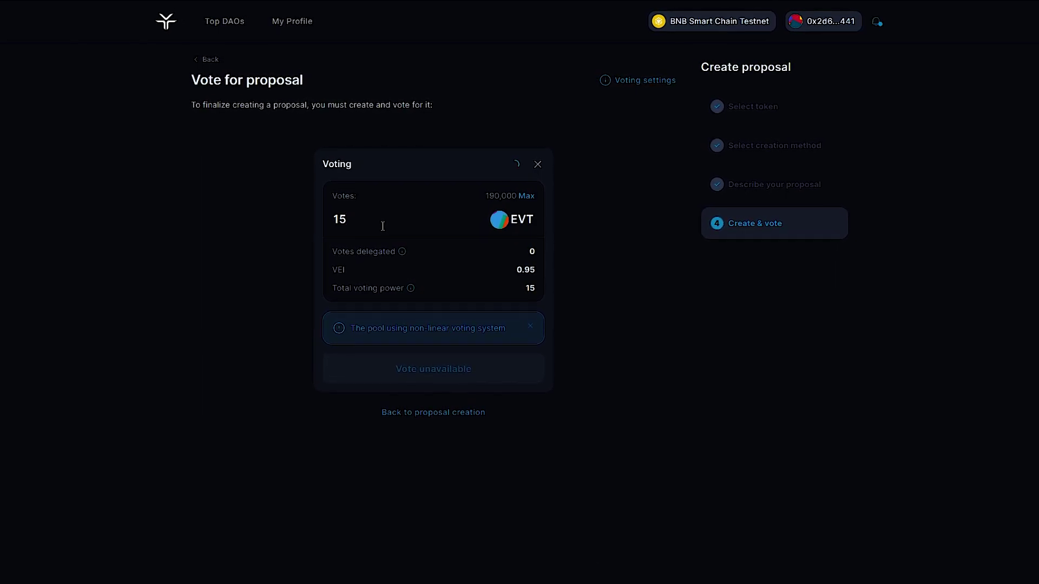
text(000)
click(427, 373)
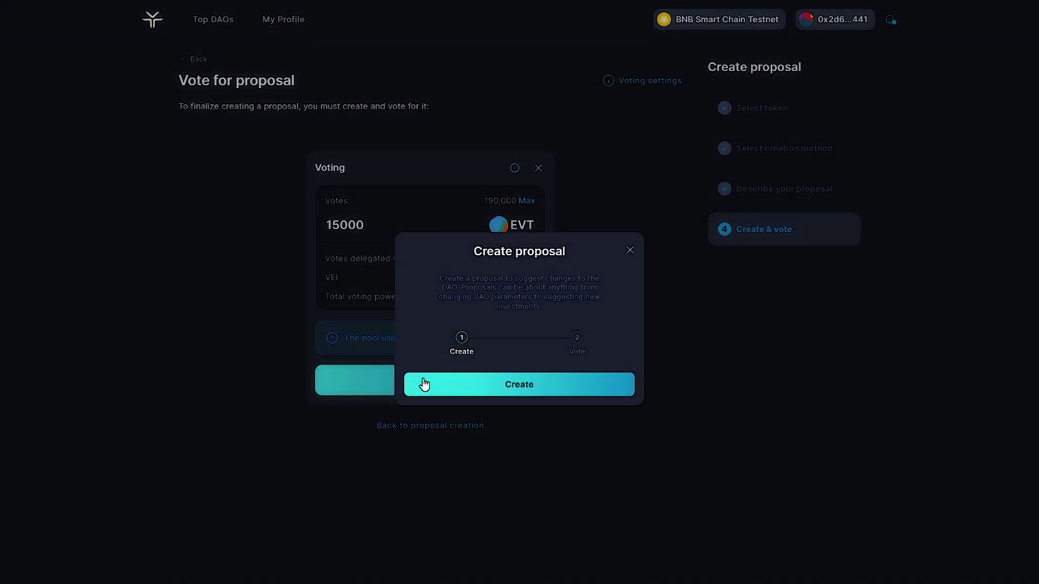
click(468, 383)
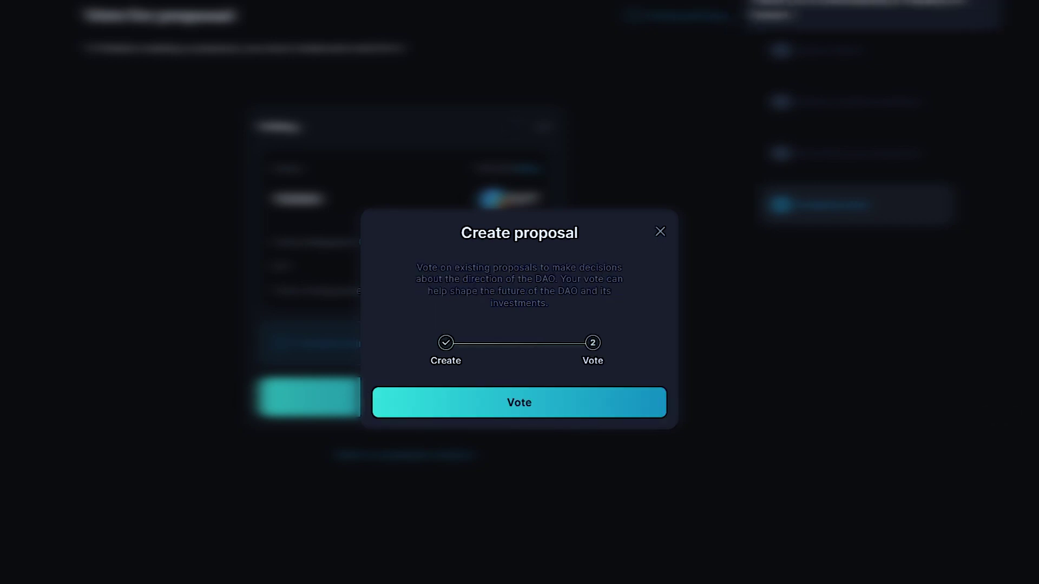
Step: Vote, then post a comment inviting DAO members to discuss the 10000 EVT transfer proposal
click(521, 405)
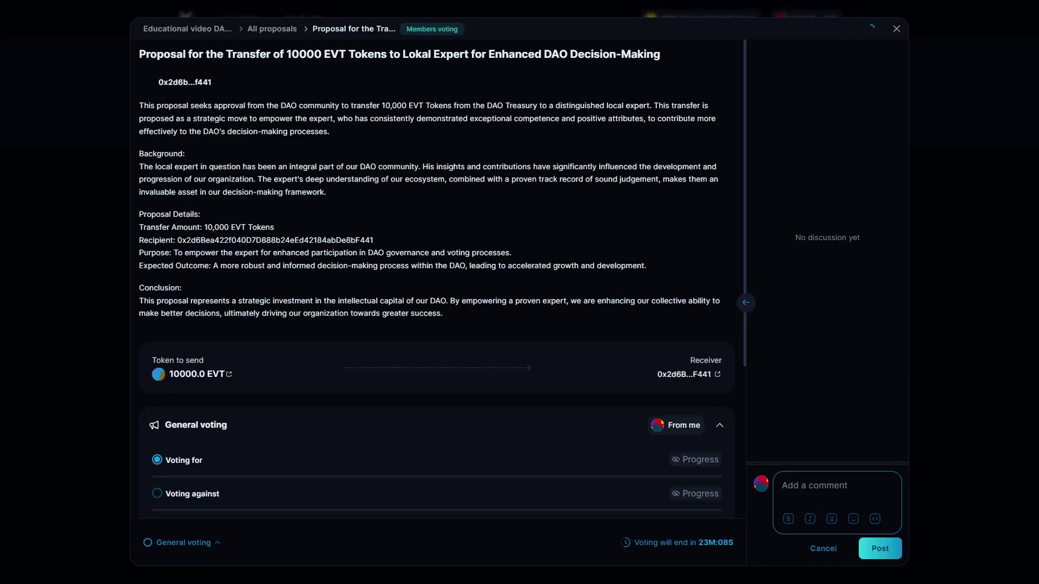
text(DAO Members, I invite)
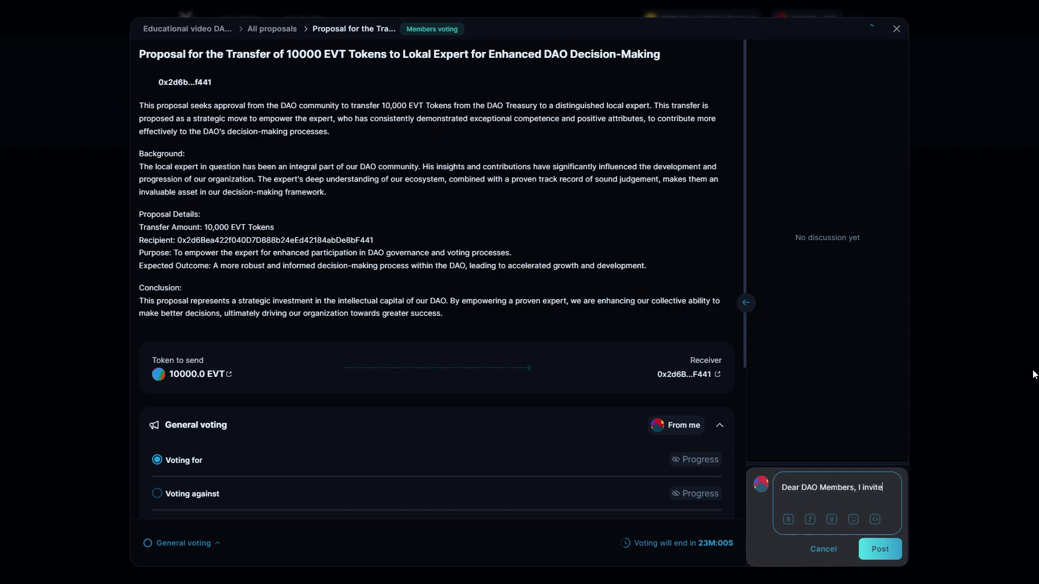
text( you to actively discuss and ask questions)
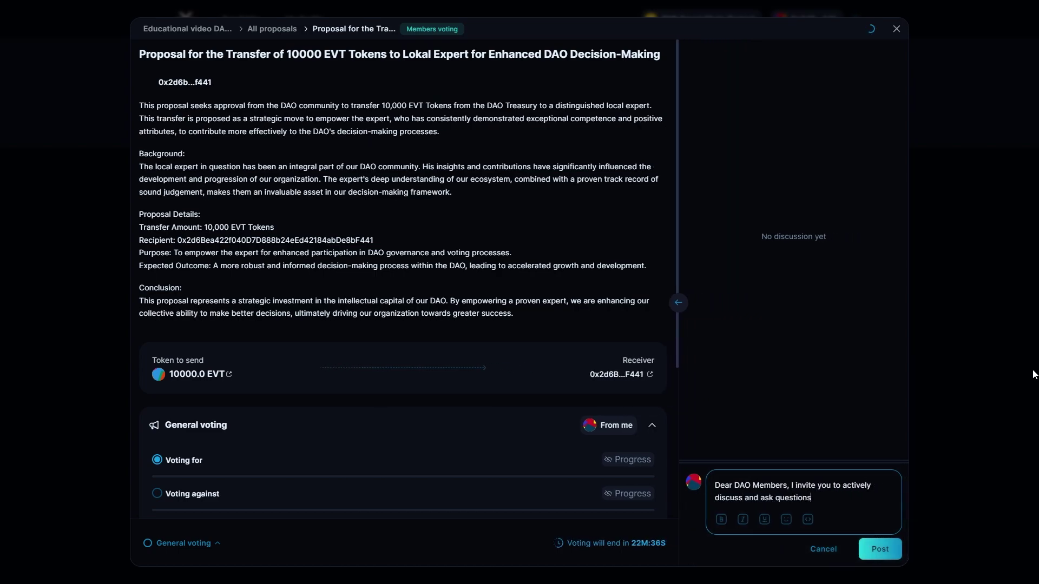
text( about the proposal to transfer 10000 EVT Tokens to a local ex)
text(pert. Your insigh)
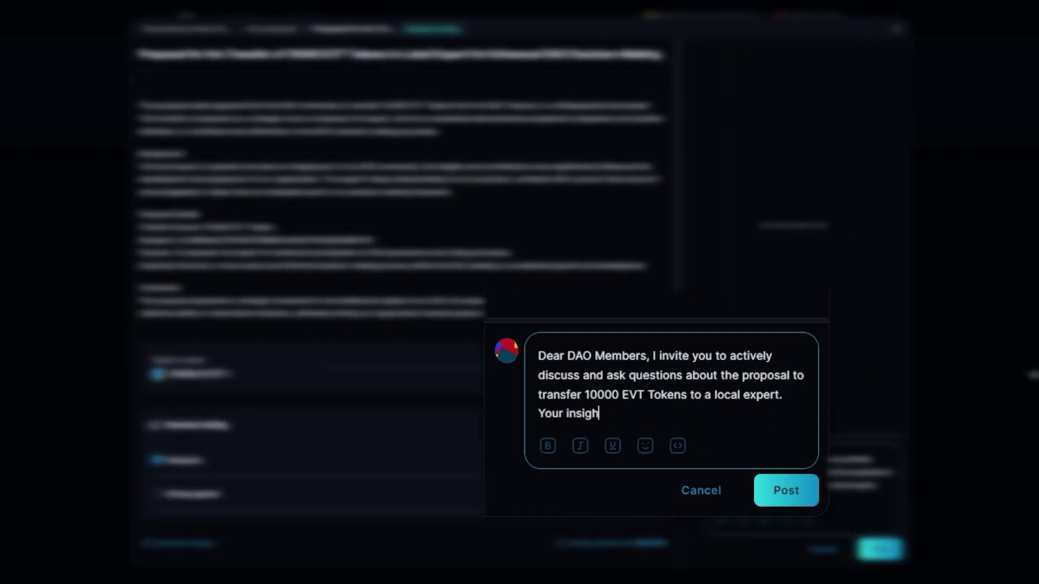
text(ts are crucial to enrich our decision-making process and ensure the best outco)
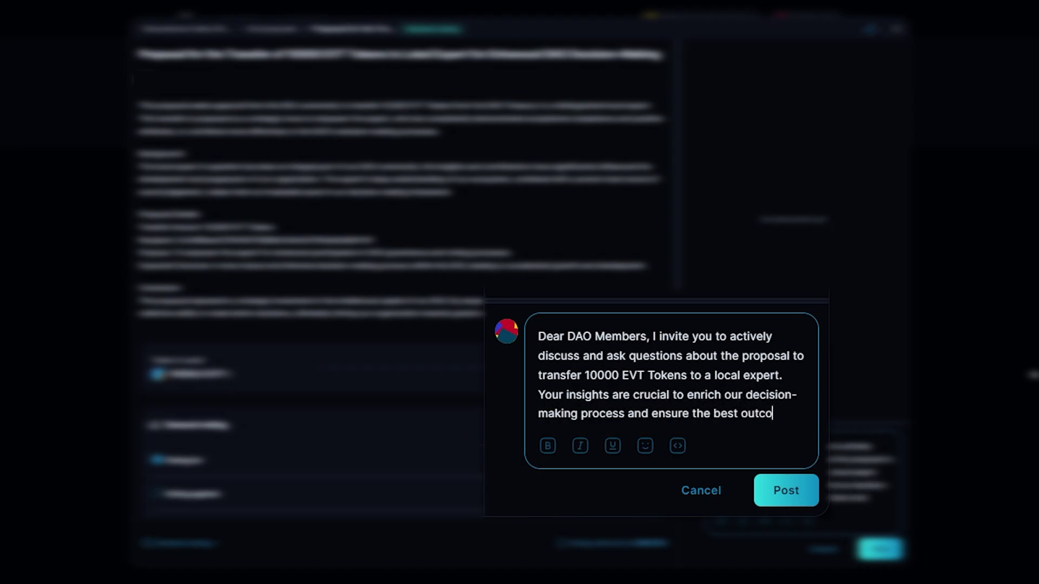
text(me for our community.)
click(880, 545)
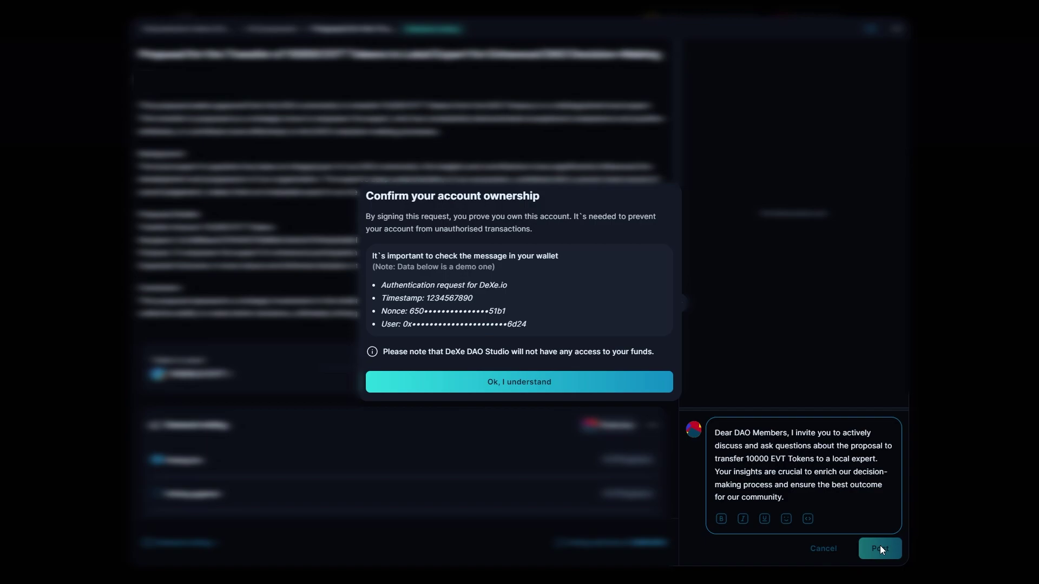
click(584, 388)
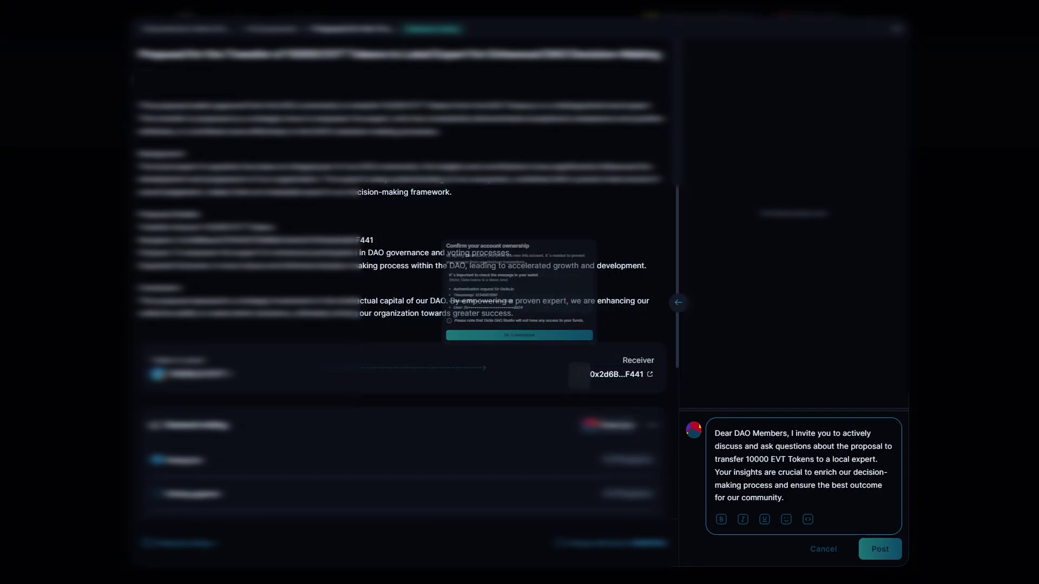